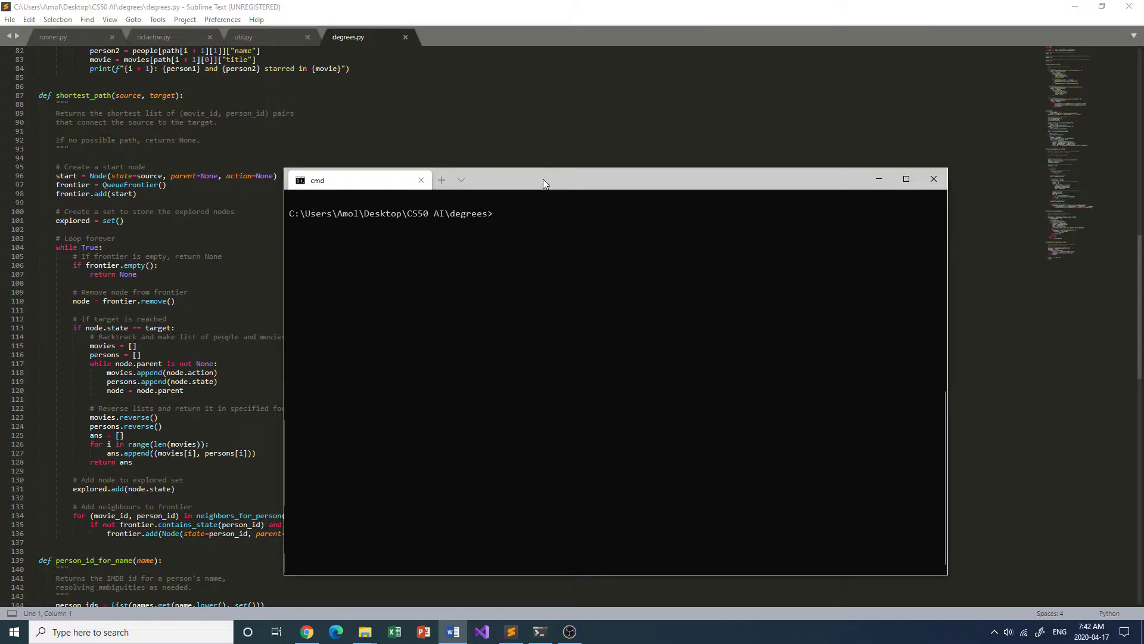
Step: Run python degrees.py small and find the separation between Tom Hanks and Tom Cruise
{"action": "left_click_drag", "start_coordinate": [543, 179], "coordinate": [550, 154]}
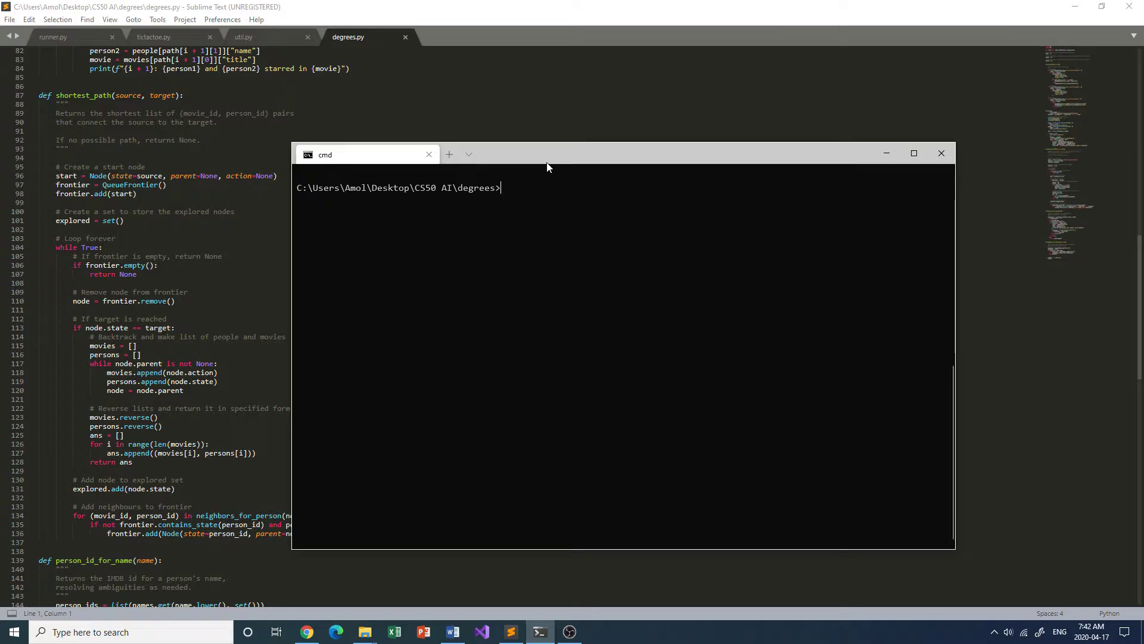
{"action": "type", "text": "python "}
{"action": "type", "text": "degrees.py sma"}
{"action": "type", "text": "ll"}
{"action": "key", "text": "Return"}
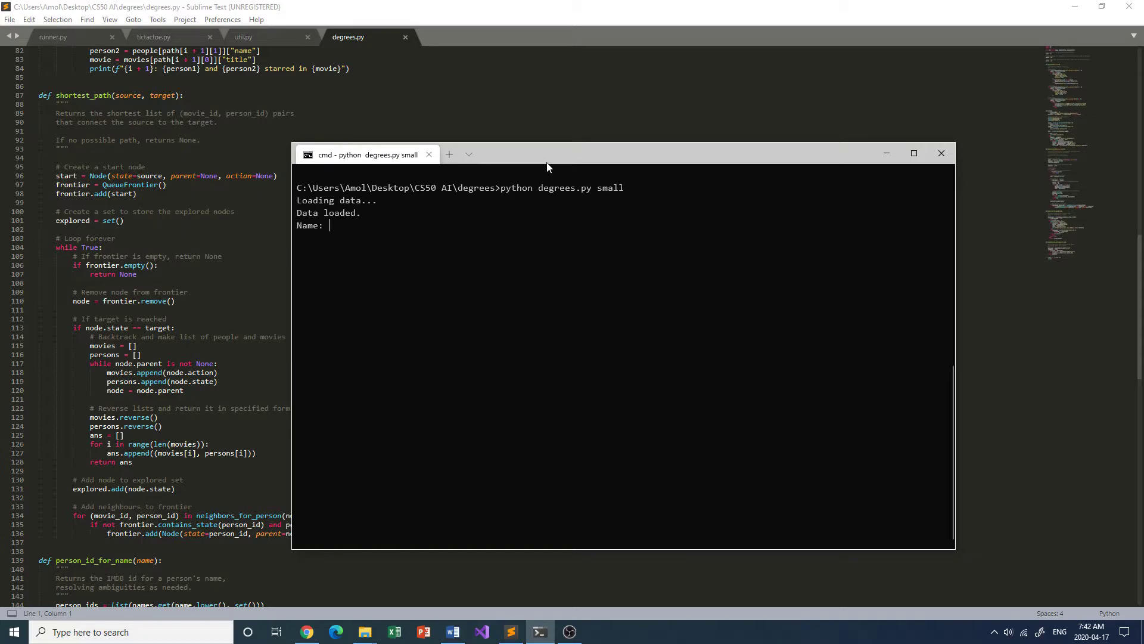
{"action": "type", "text": "to"}
{"action": "type", "text": "m hanks"}
{"action": "key", "text": "Return"}
{"action": "type", "text": "tom c"}
{"action": "type", "text": "ruise"}
{"action": "key", "text": "Return"}
{"action": "type", "text": "pyt"}
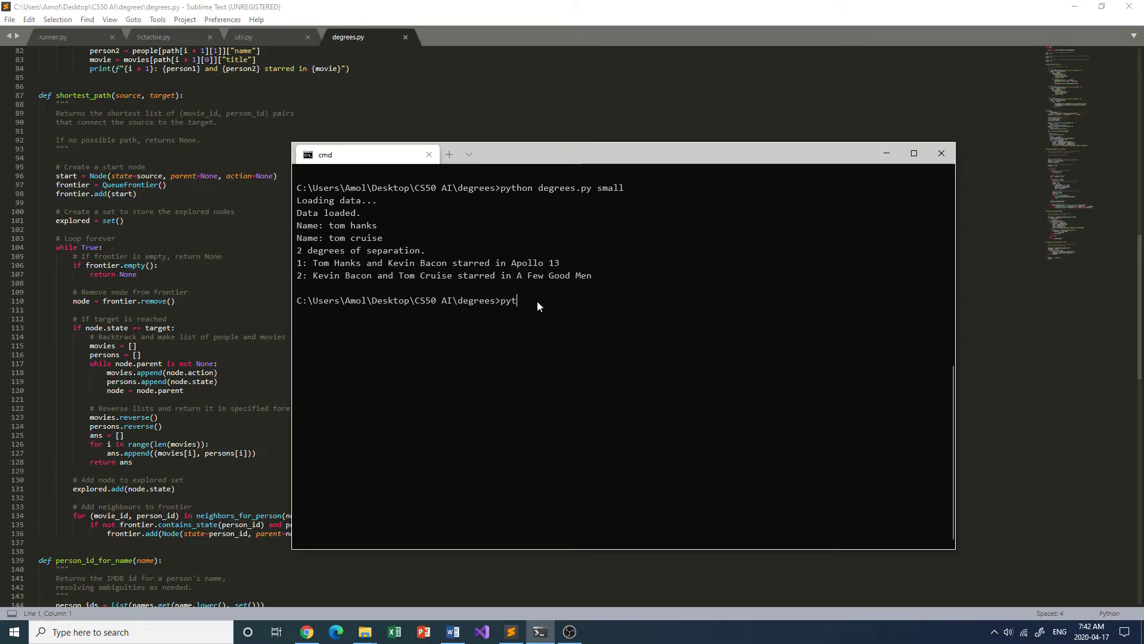
{"action": "type", "text": "hon"}
Step: Run python degrees.py large and find the separation between Eddie Murphy and Morgan Freeman
{"action": "key", "text": "BackSpace"}
{"action": "type", "text": "de"}
{"action": "type", "text": "grees.py "}
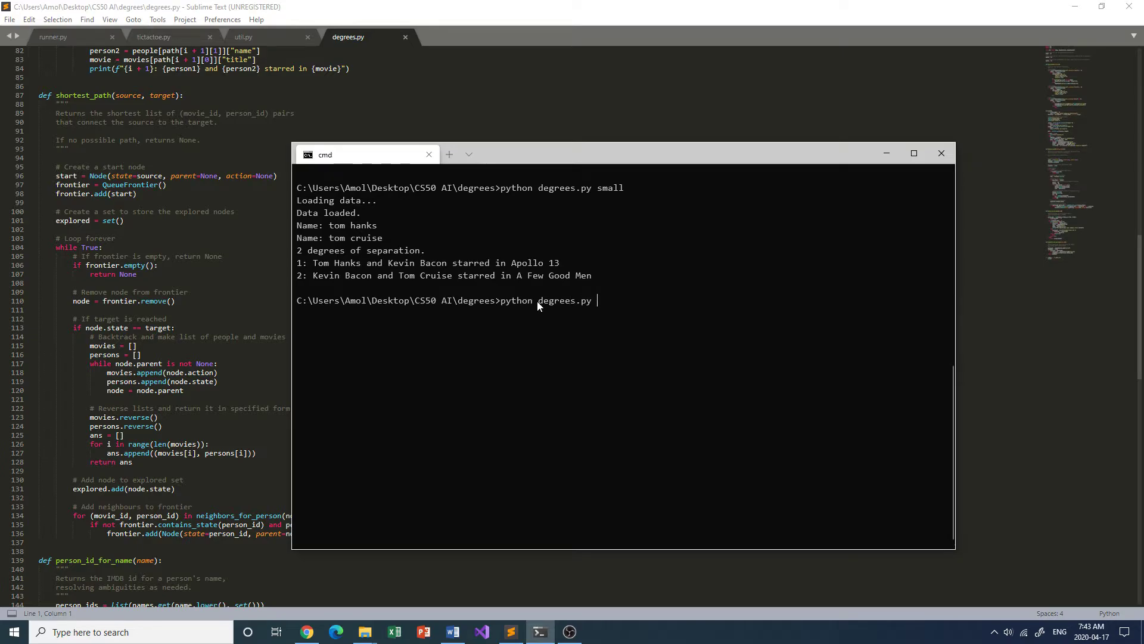
{"action": "type", "text": "large"}
{"action": "key", "text": "Return"}
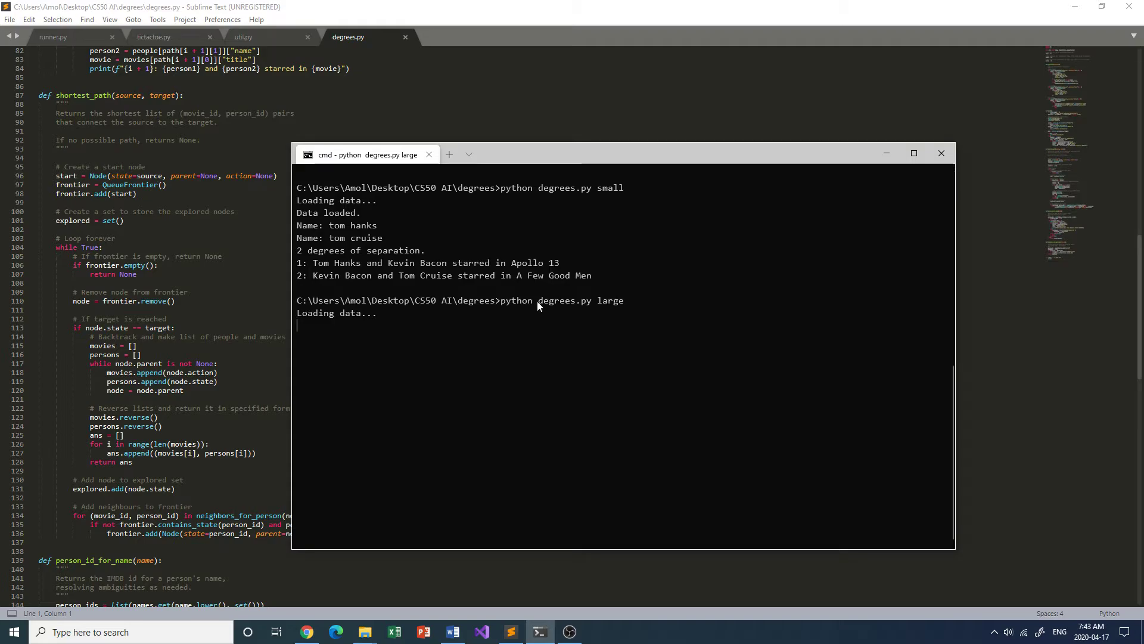
{"action": "type", "text": "eddie "}
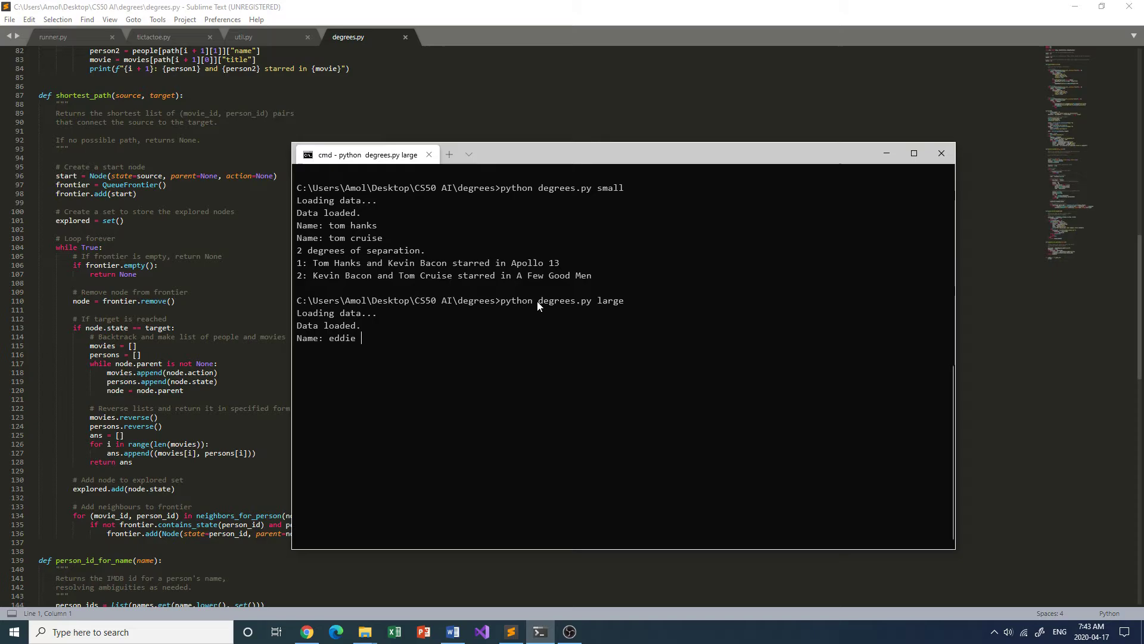
{"action": "type", "text": "murphy"}
{"action": "key", "text": "Return"}
{"action": "type", "text": "morgan "}
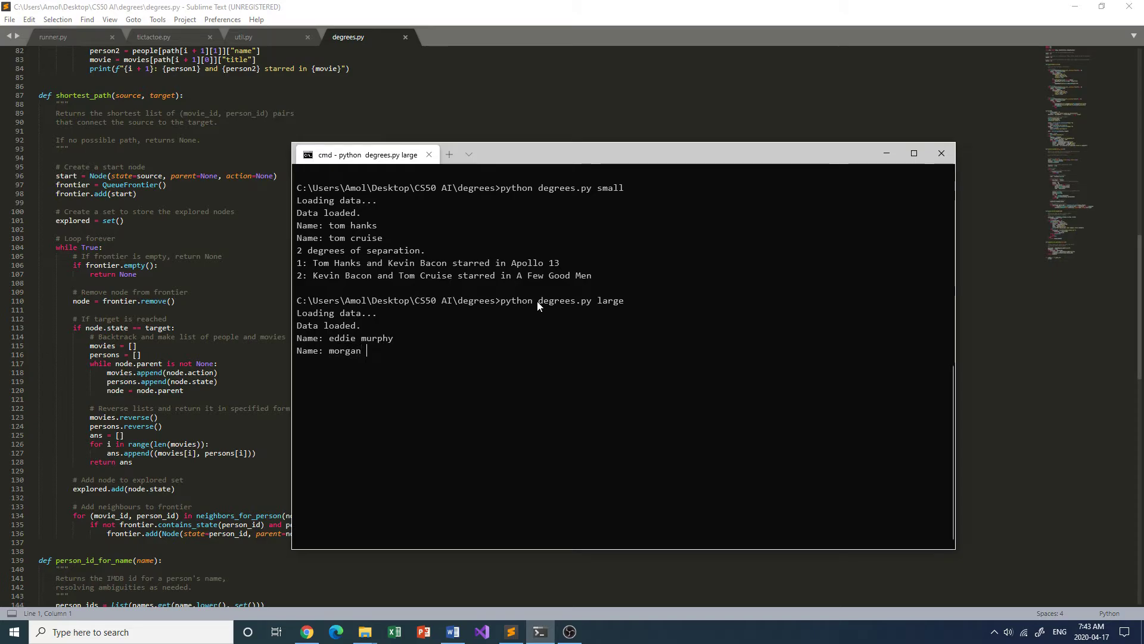
{"action": "type", "text": "freeman"}
{"action": "key", "text": "Return"}
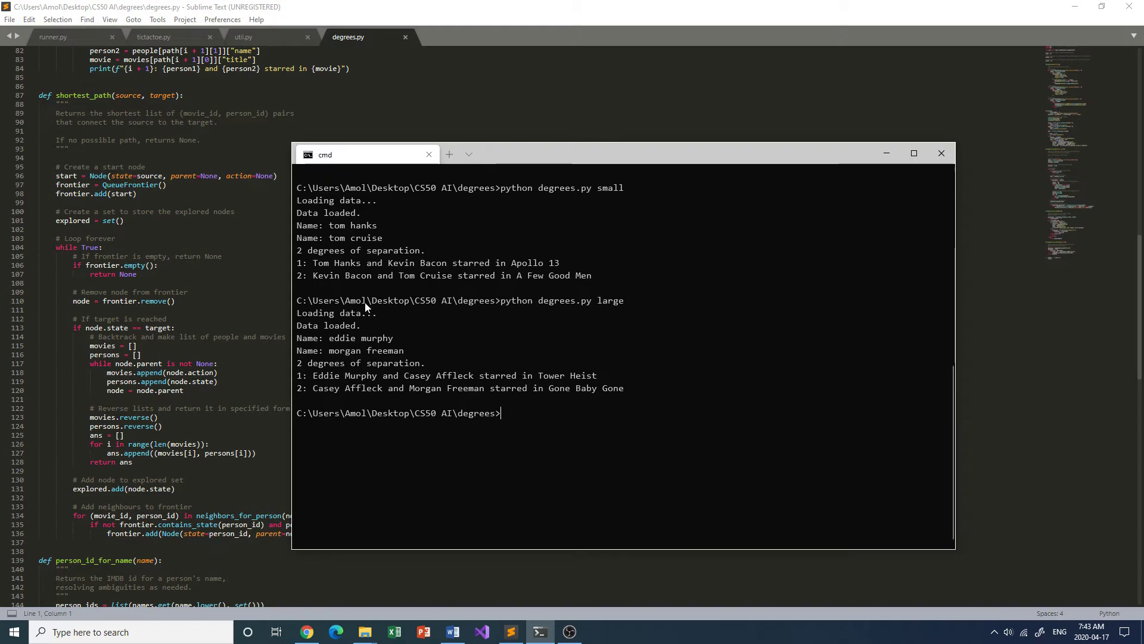
{"action": "left_click_drag", "start_coordinate": [507, 147], "coordinate": [544, 144]}
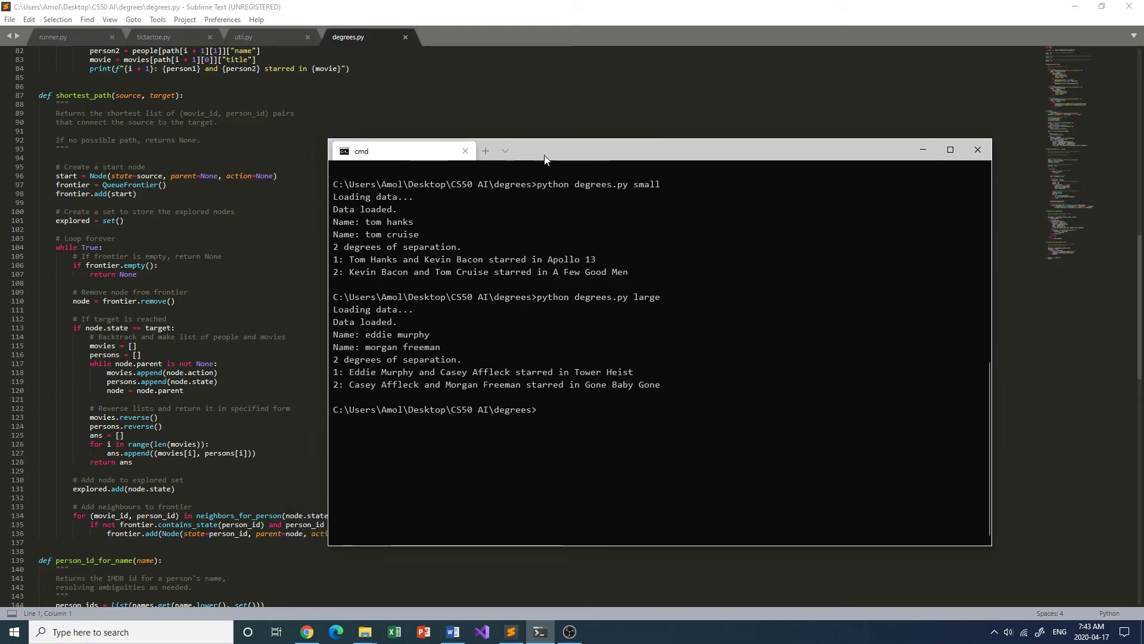